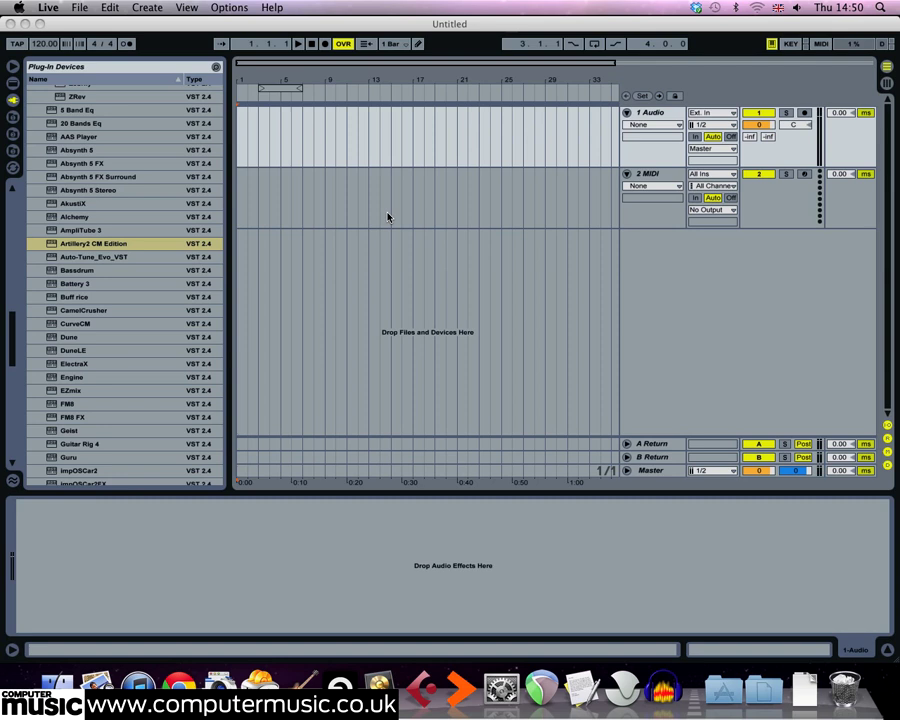
Step: Drag Kick Drum Track.wav and Synth Pad.wav from the sample folder into Live
click(57, 686)
click(306, 334)
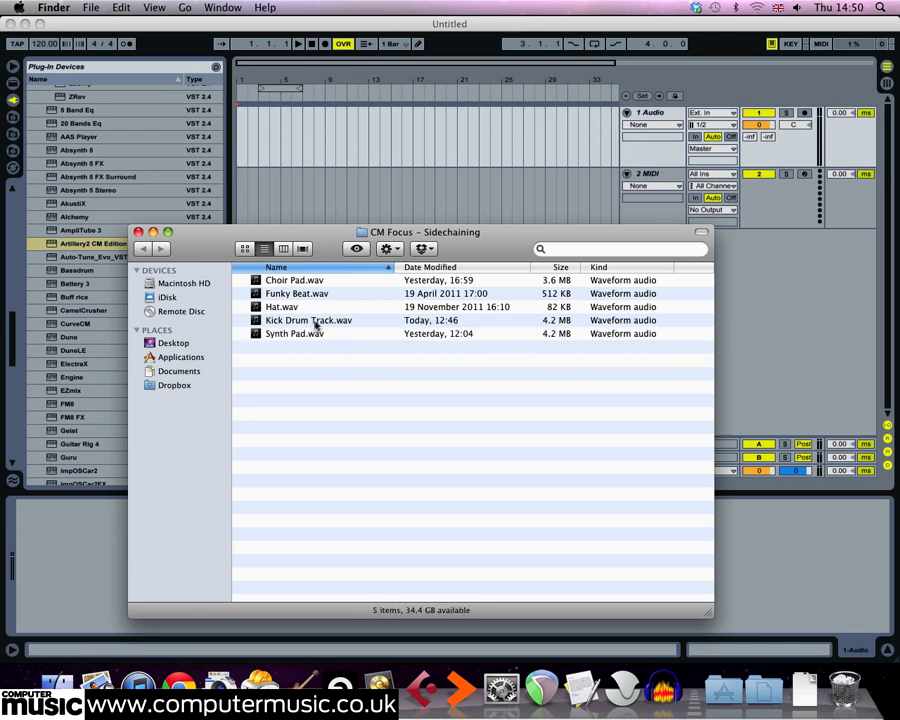
click(300, 321)
shift+click(303, 334)
drag(303, 334, 283, 141)
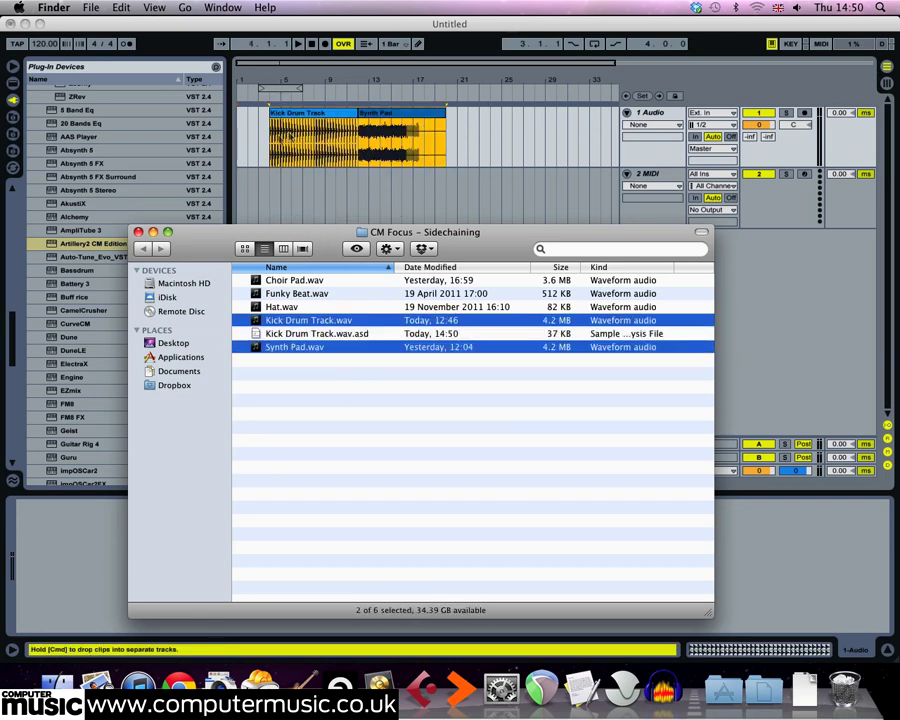
Step: Move the Synth Pad clip onto its own track at bar 5 and loop both clips
click(409, 121)
drag(409, 121, 326, 198)
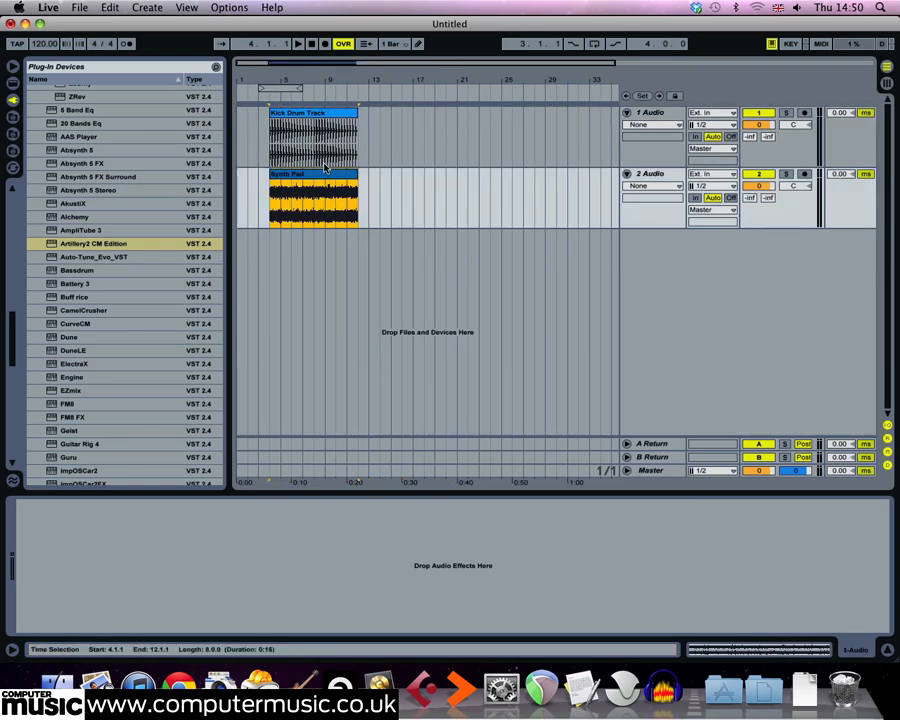
key(super+l)
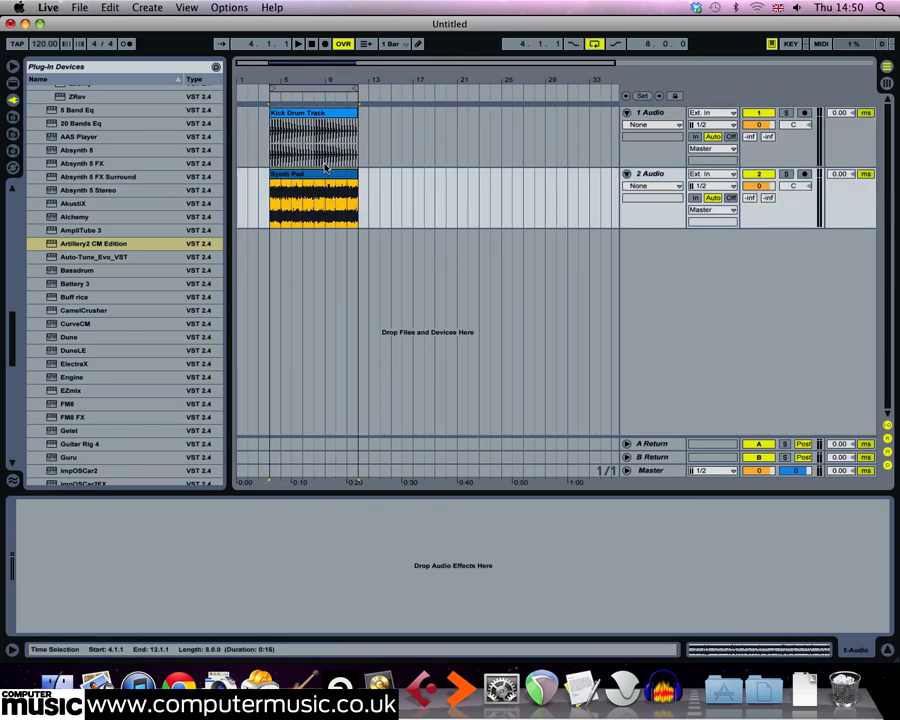
Step: Load Artillery2 CM Edition onto the Synth Pad track and create a key zone across the keyboard
click(98, 243)
drag(299, 215, 300, 215)
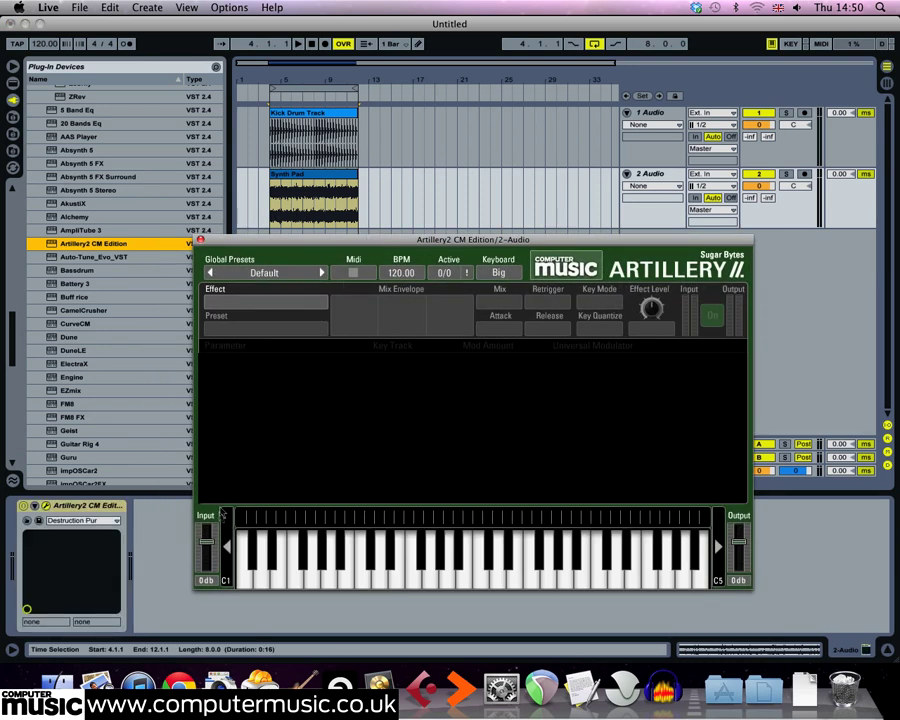
drag(240, 516, 711, 488)
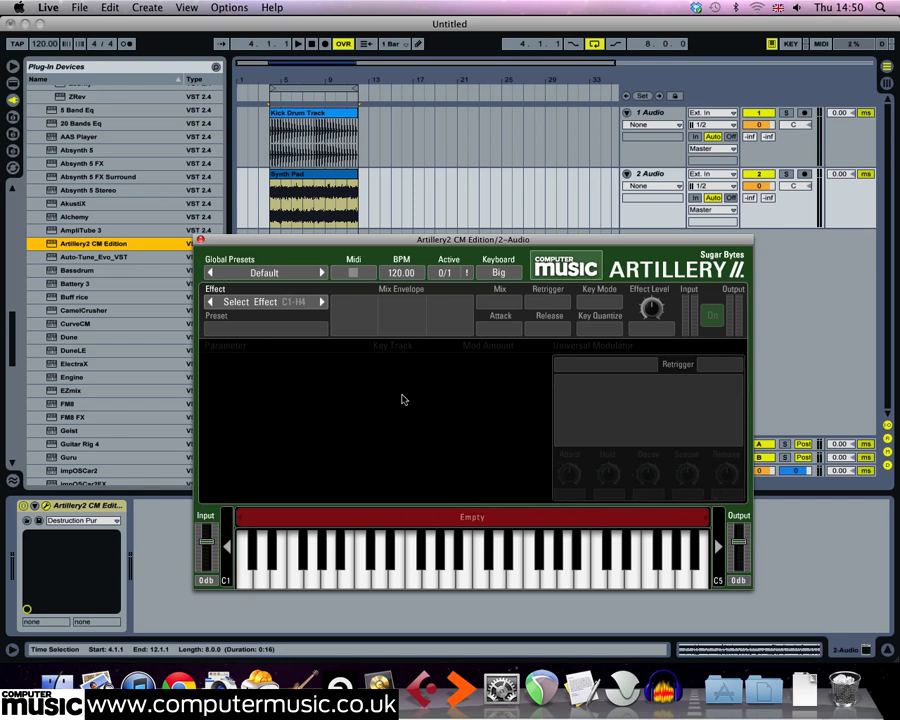
Step: Assign an Amp effect to the key zone and add an LFO modulator to its Level
click(255, 304)
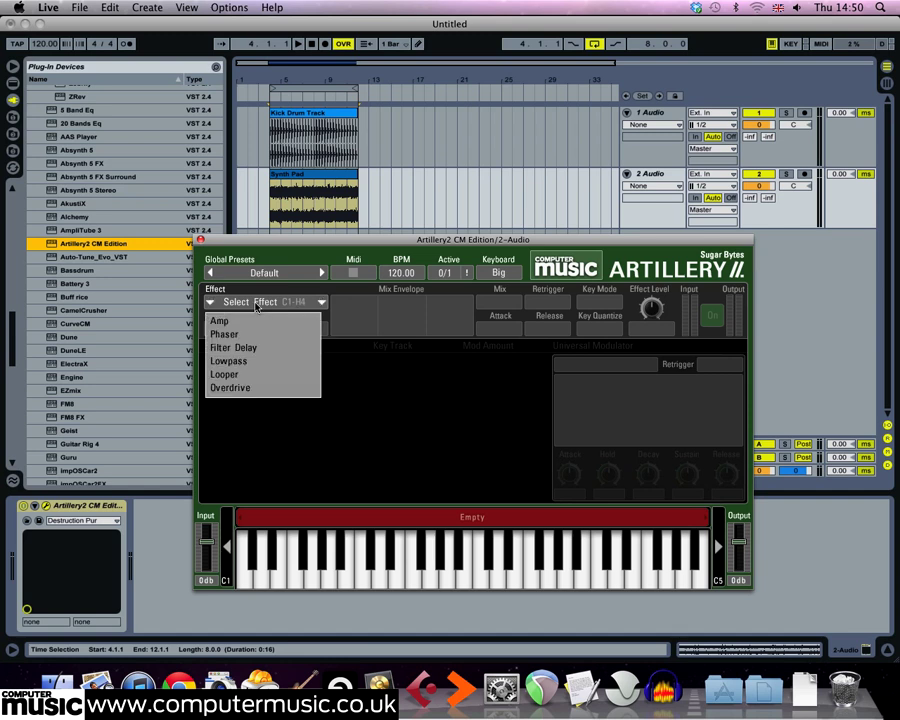
click(220, 321)
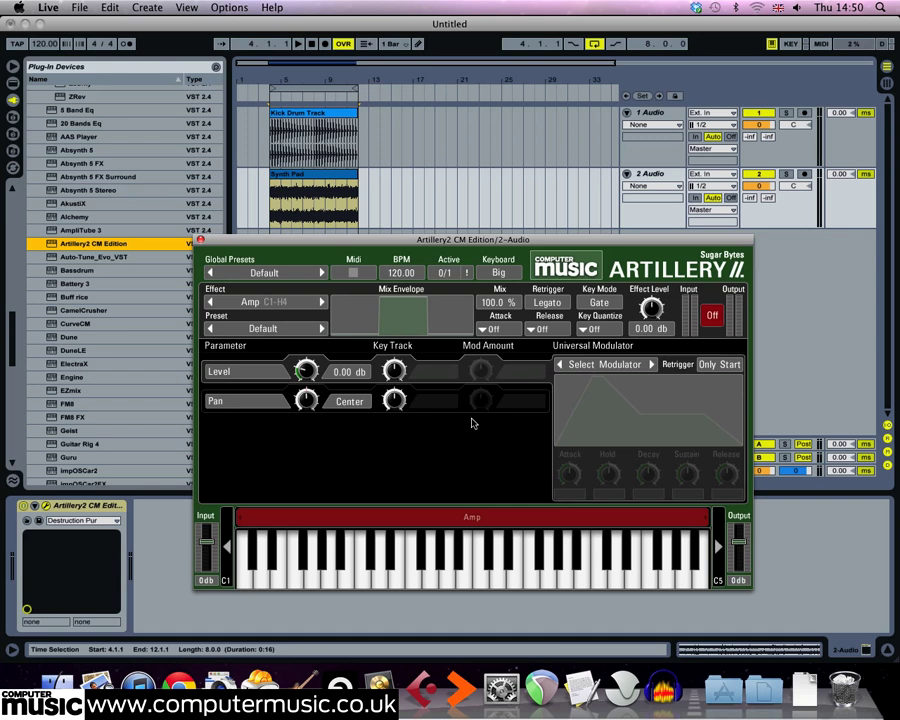
click(600, 365)
click(589, 390)
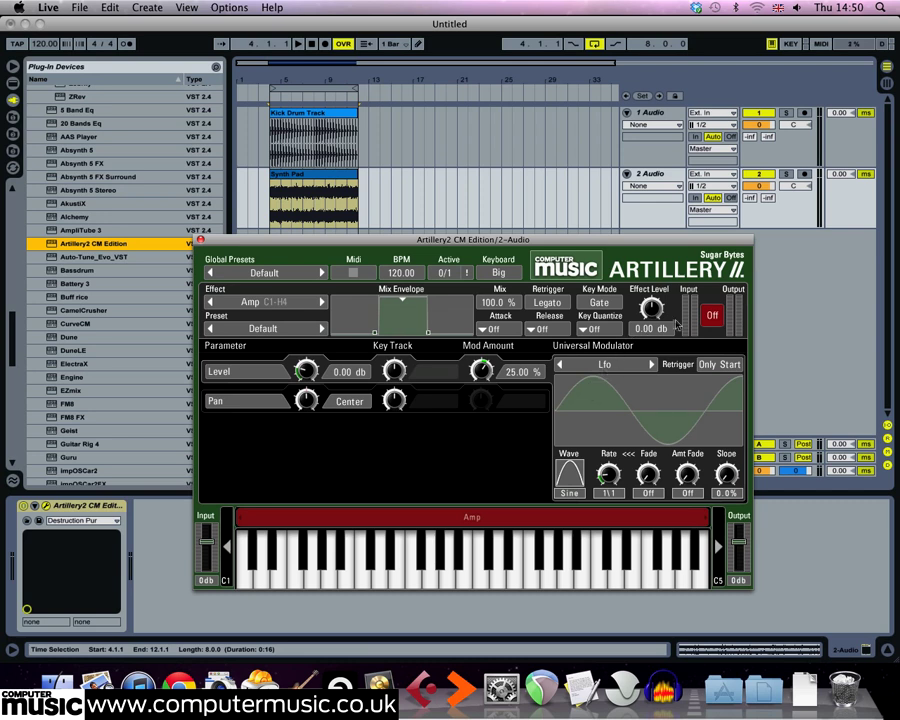
Step: Switch the Artillery2 effect on and start playback
click(712, 315)
click(520, 154)
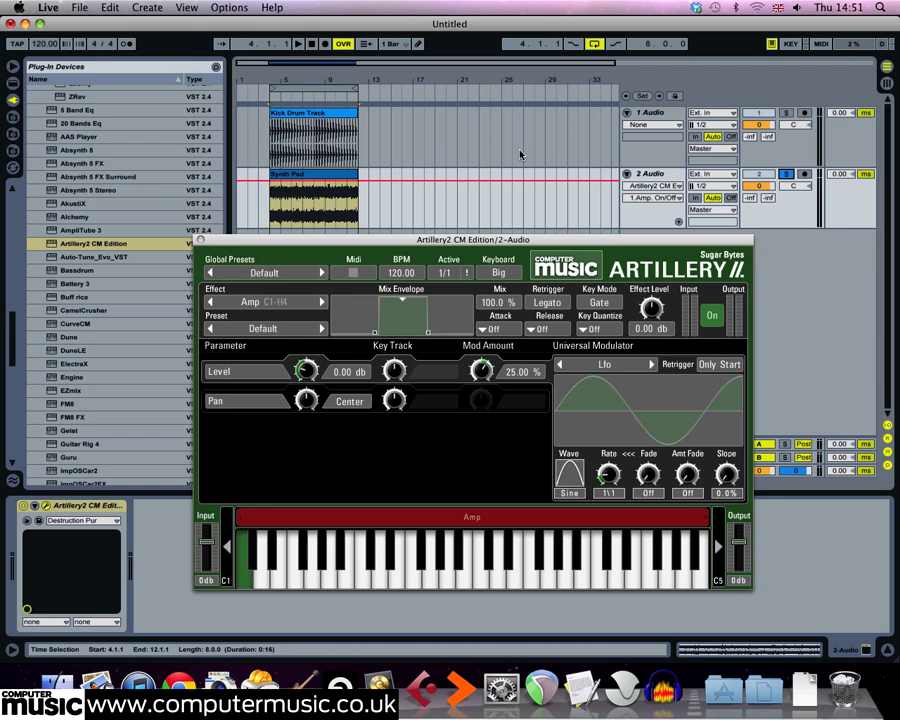
key(space)
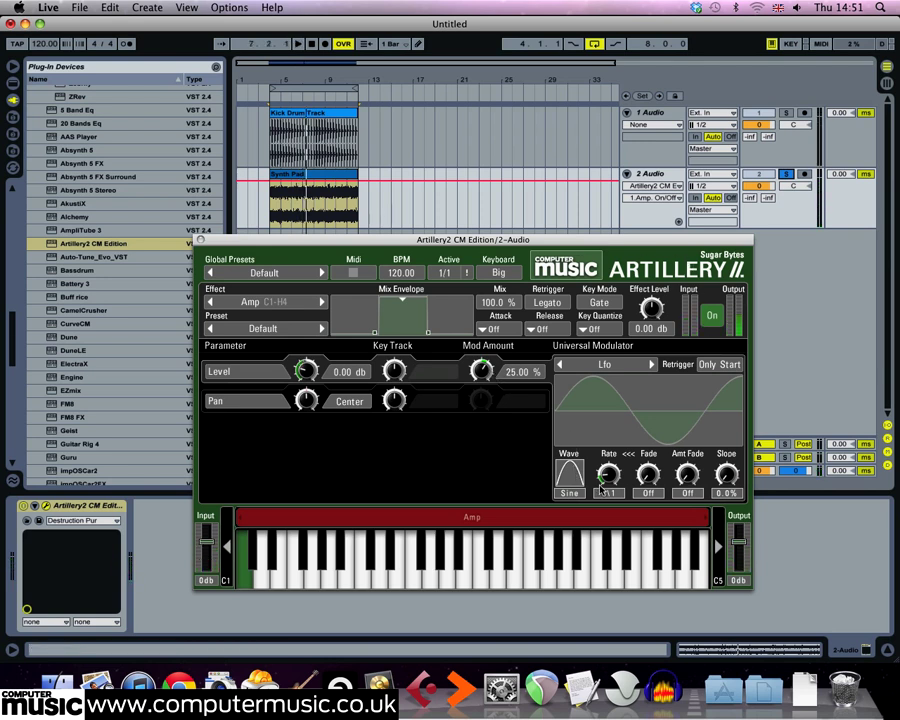
Step: Set the LFO to a saw wave at rate 1/8 with Level Mod Amount -25%
drag(607, 475, 576, 438)
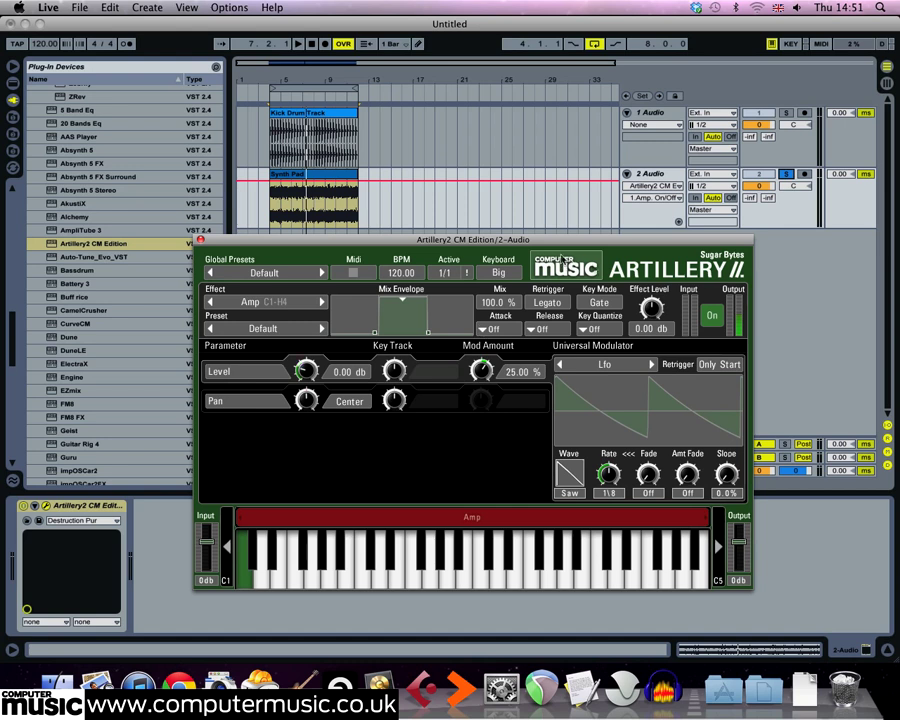
key(space)
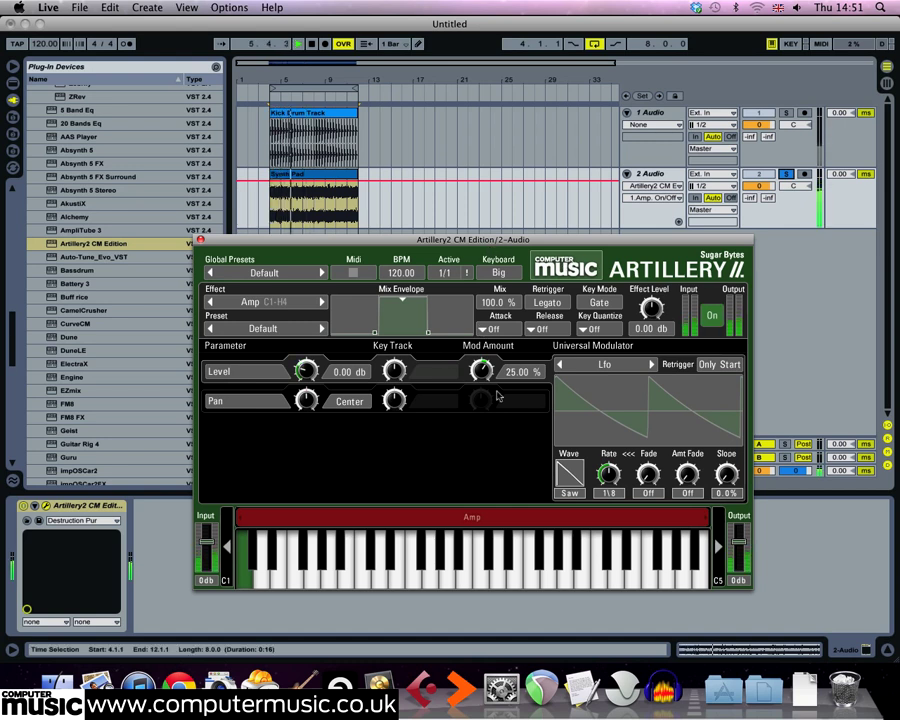
drag(484, 374, 480, 395)
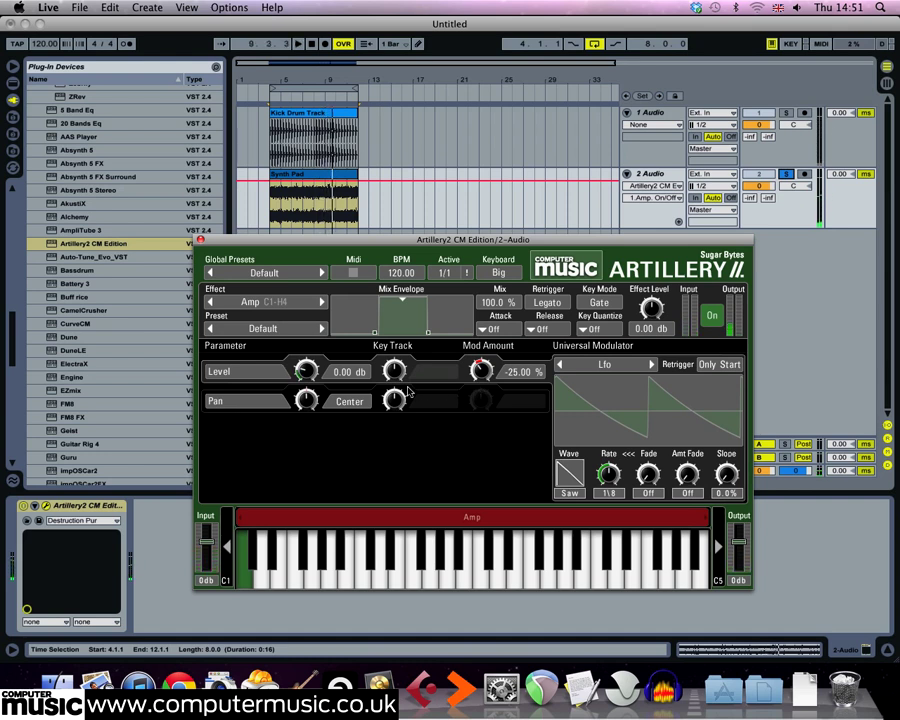
Step: Add a MIDI track routed to 2-Audio's Artillery2 with an empty clip over bars 4–12
click(421, 170)
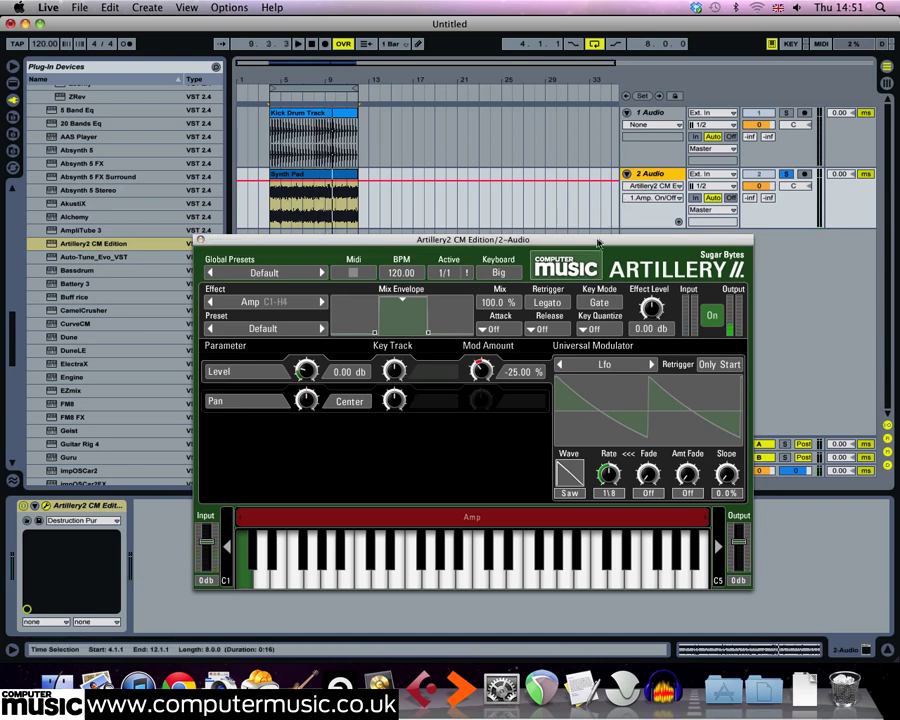
click(201, 240)
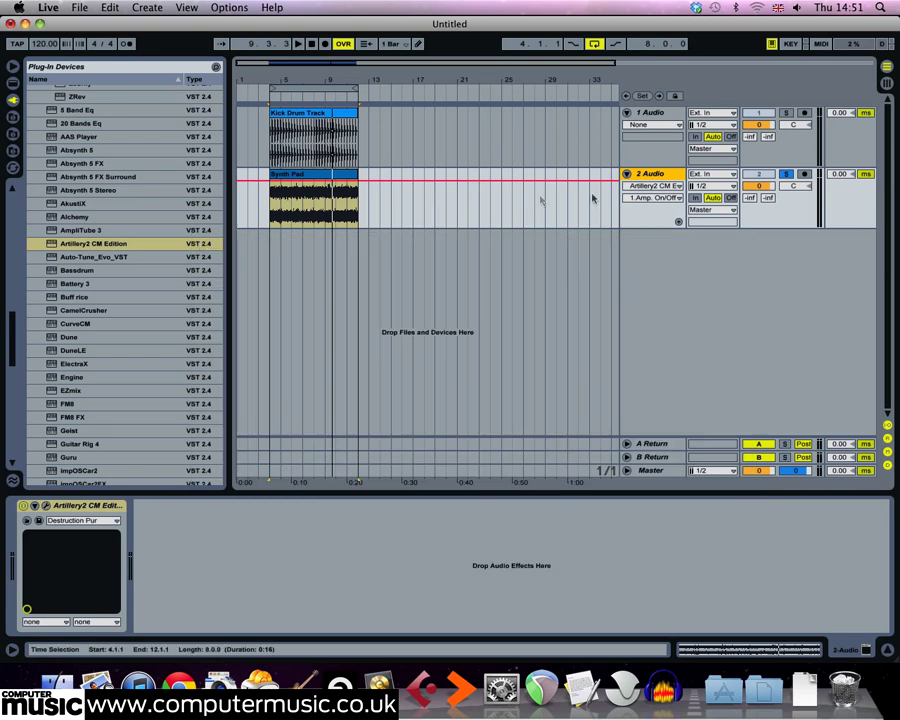
key(super+shift+t)
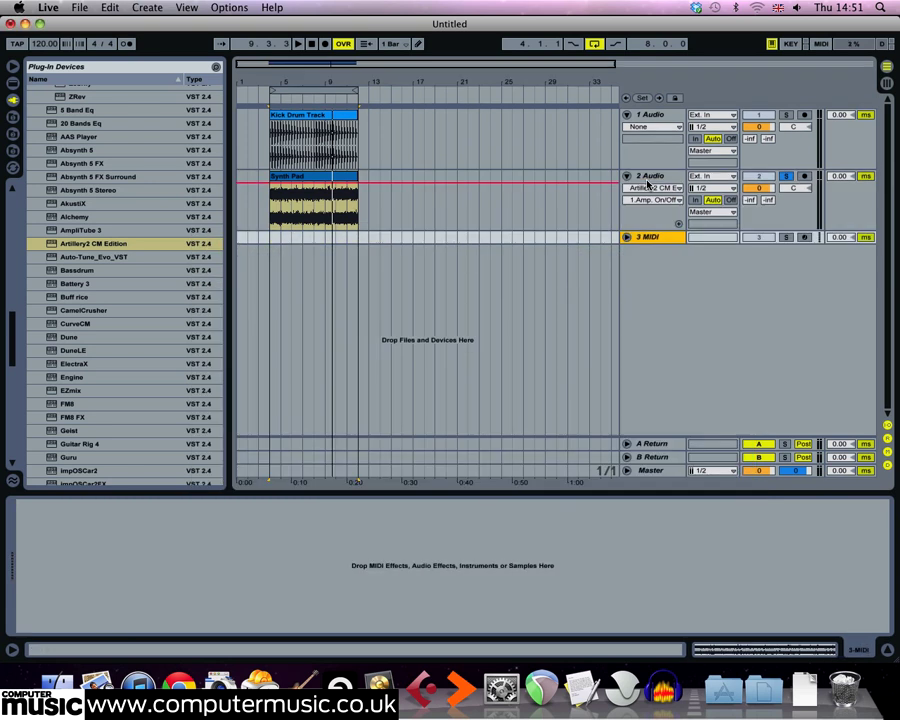
click(628, 237)
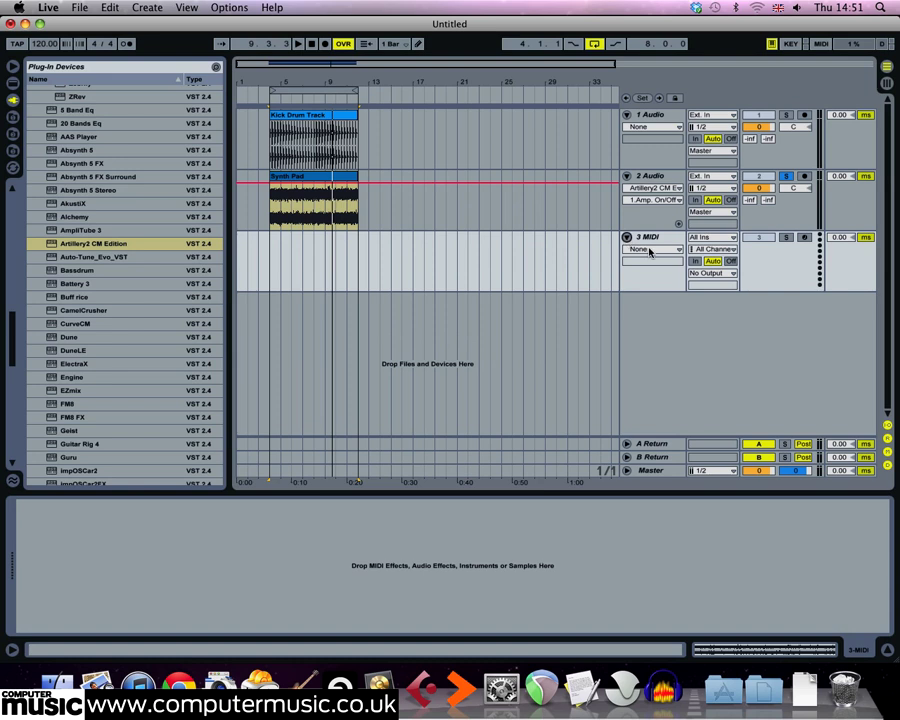
click(697, 273)
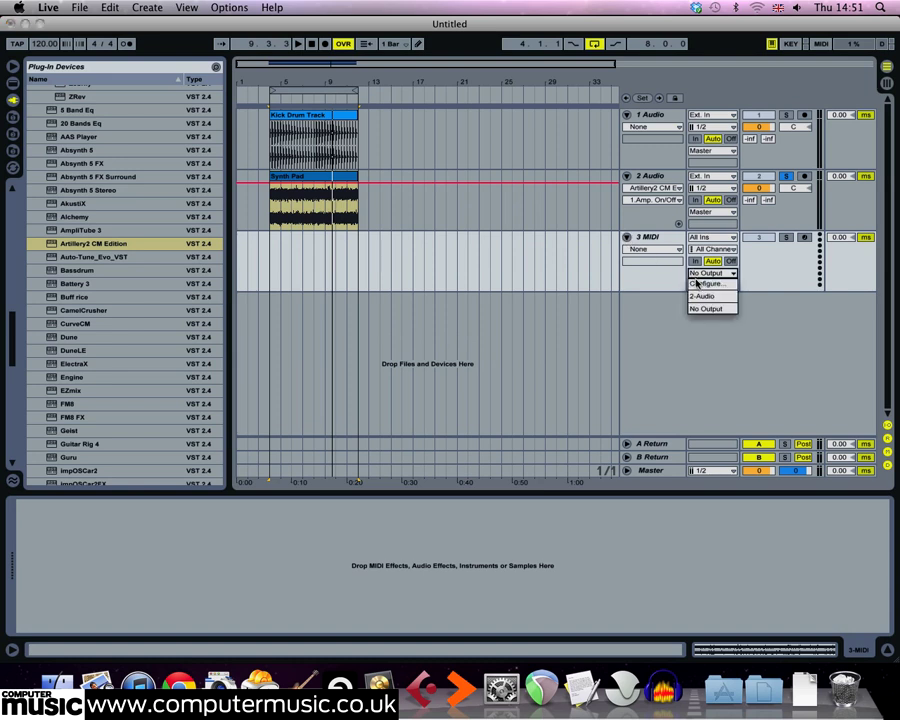
click(702, 296)
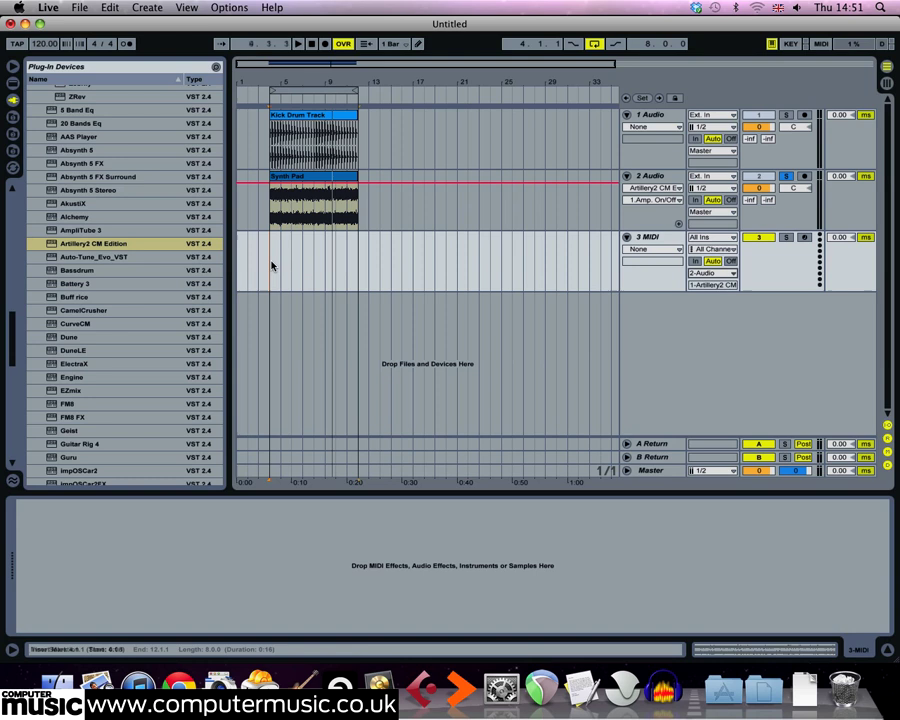
drag(271, 261, 356, 267)
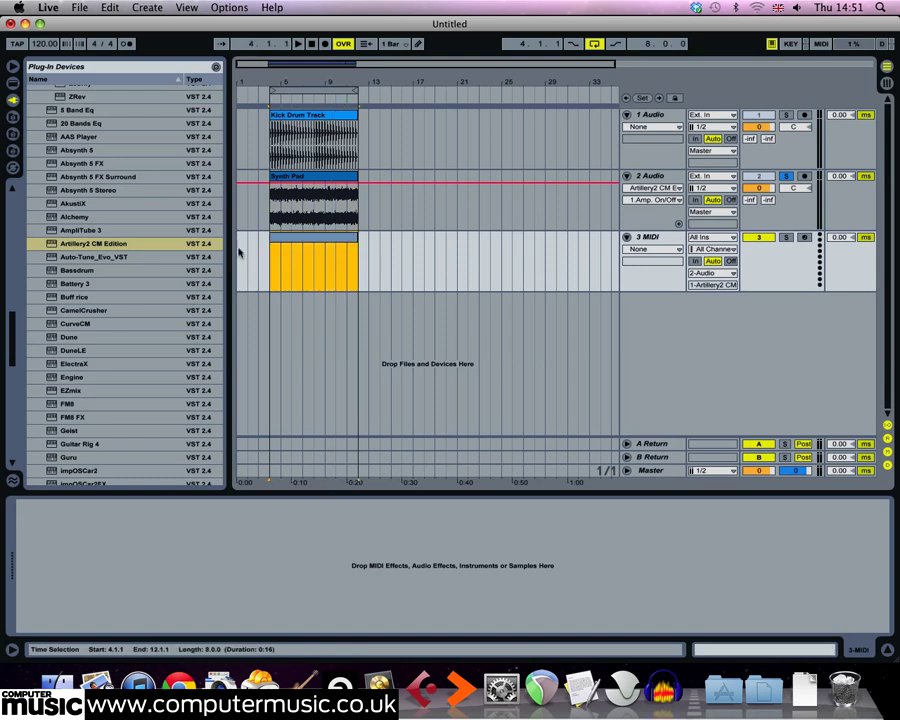
key(super+shift+m)
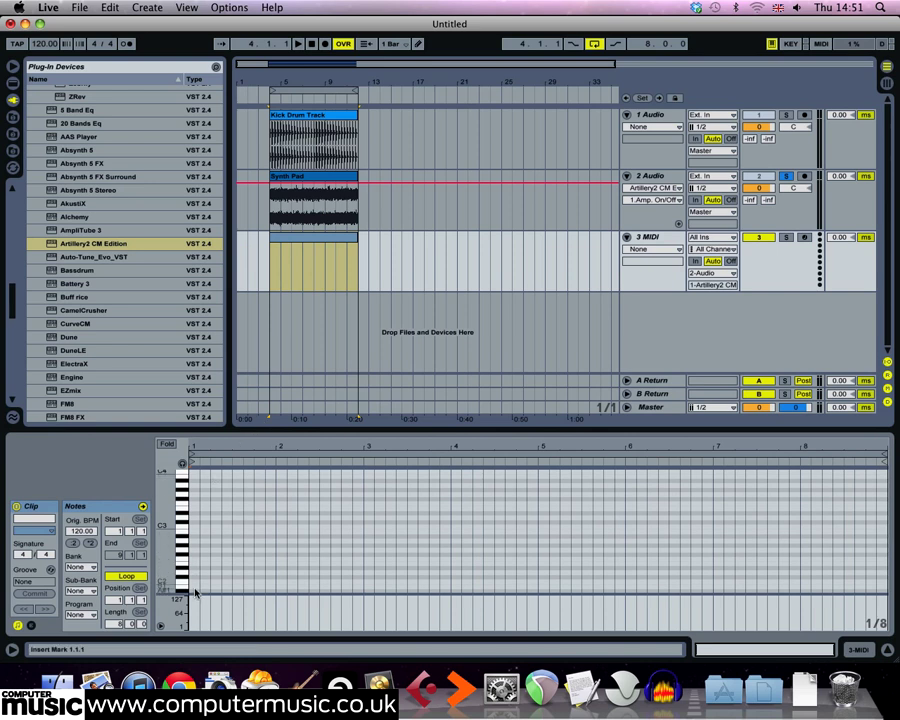
Step: Add a C2 note spanning all eight bars, unsolo the Synth Pad, and play the set
double_click(195, 585)
drag(198, 585, 813, 468)
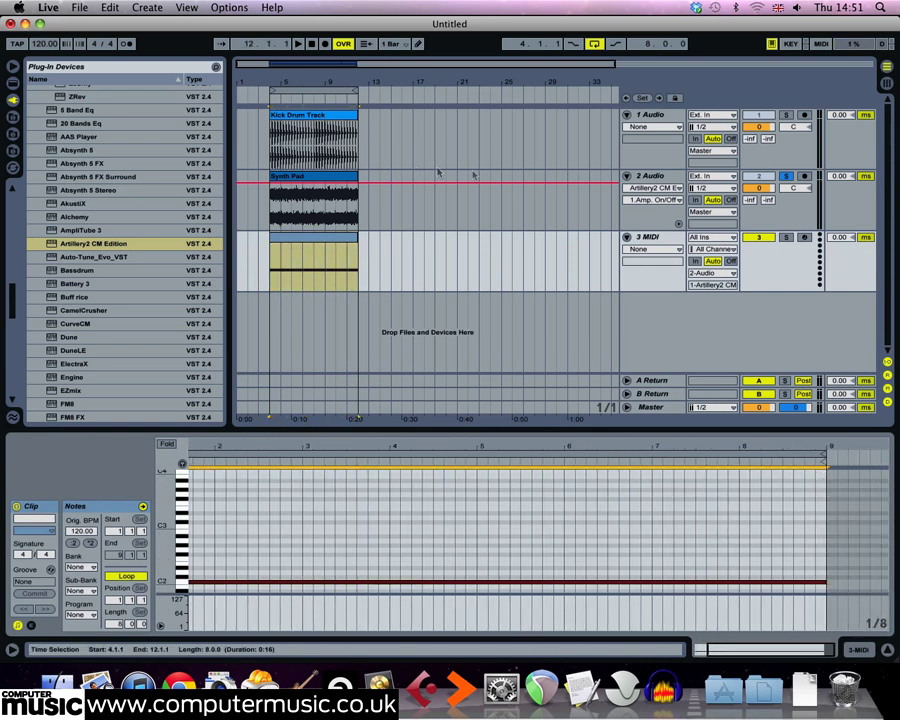
click(787, 176)
click(267, 100)
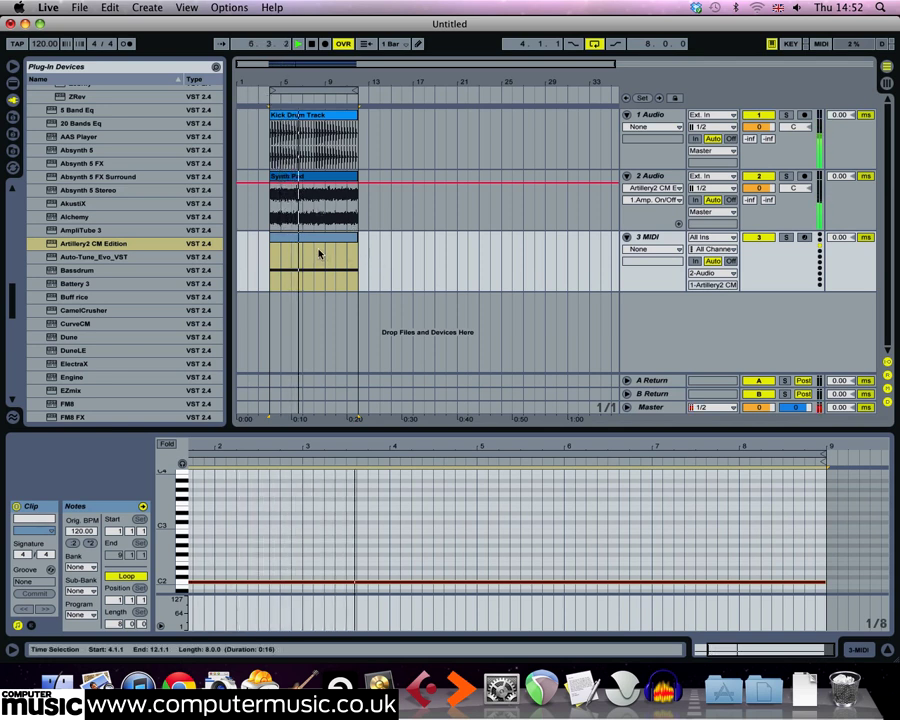
click(632, 190)
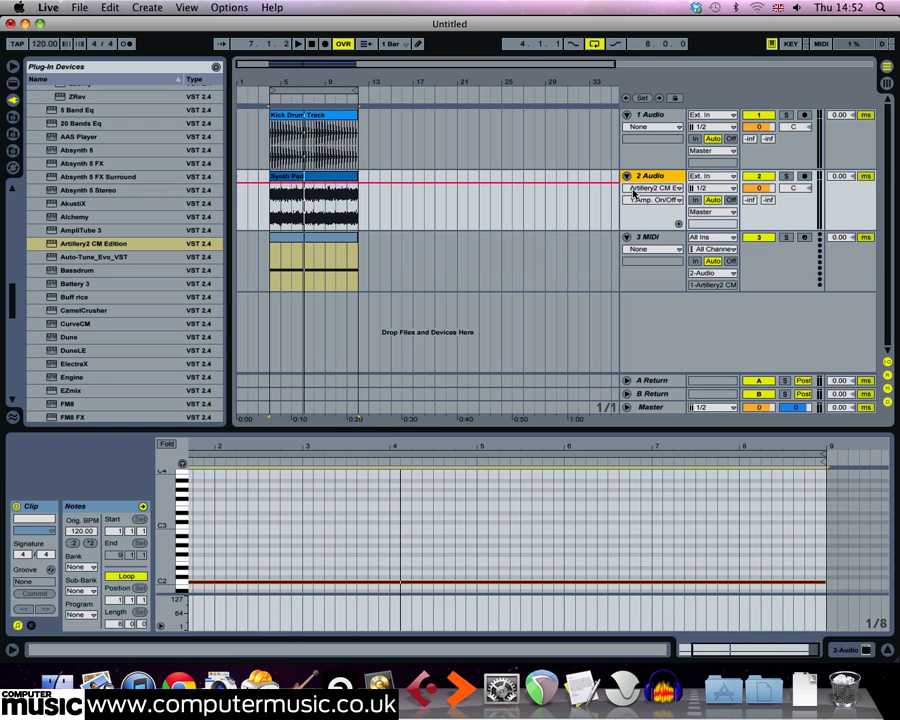
Step: Split the Artillery2 keyboard into a lower Amp zone and an empty upper zone
click(446, 249)
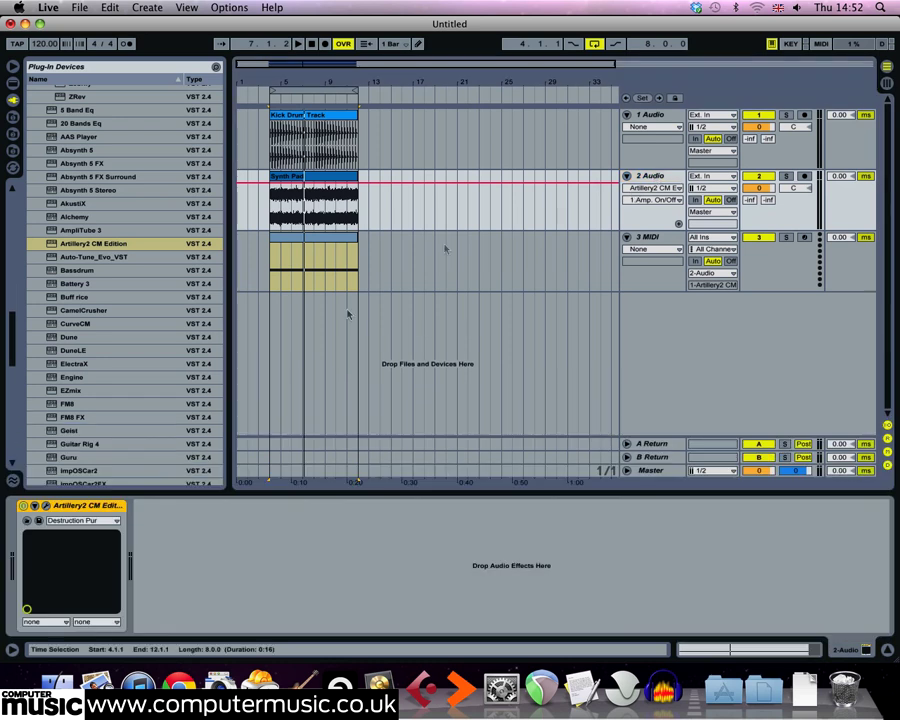
click(46, 507)
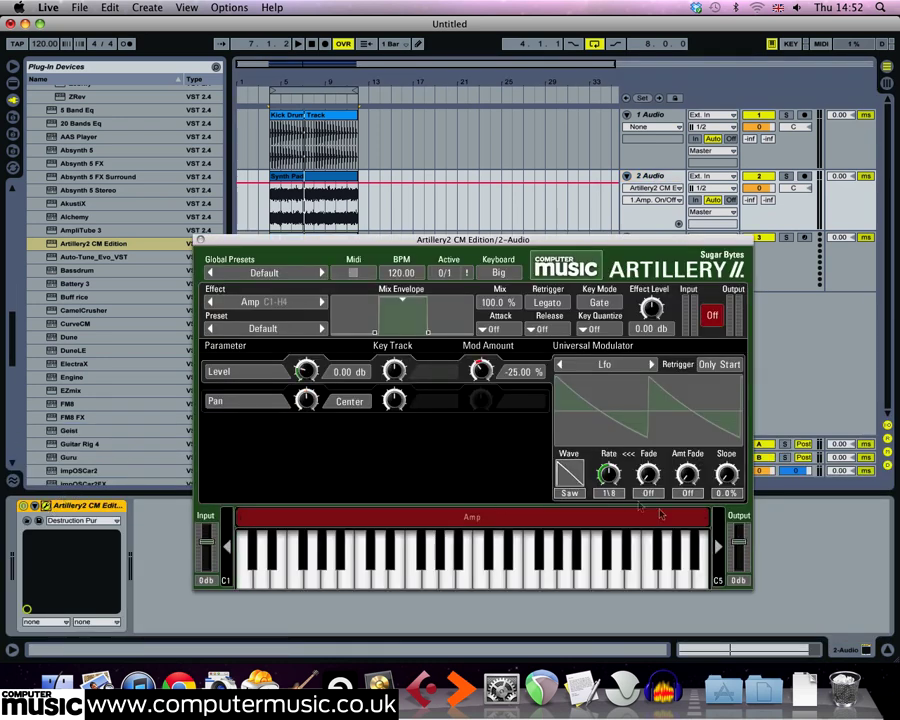
mouse_move(710, 521)
mouse_down()
mouse_move(345, 518)
mouse_move(717, 519)
mouse_up()
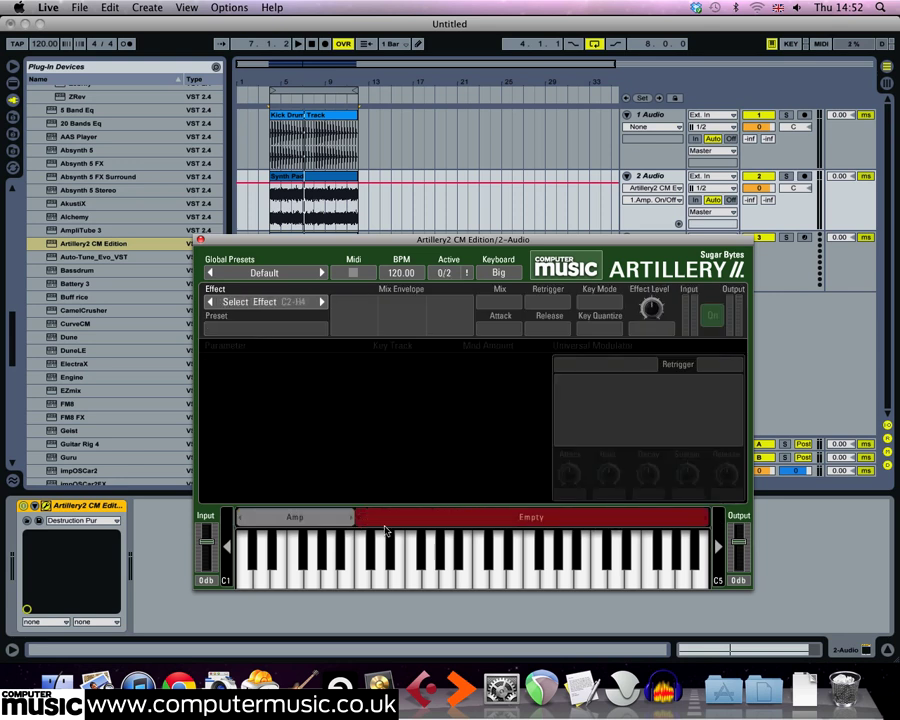
drag(357, 519, 476, 524)
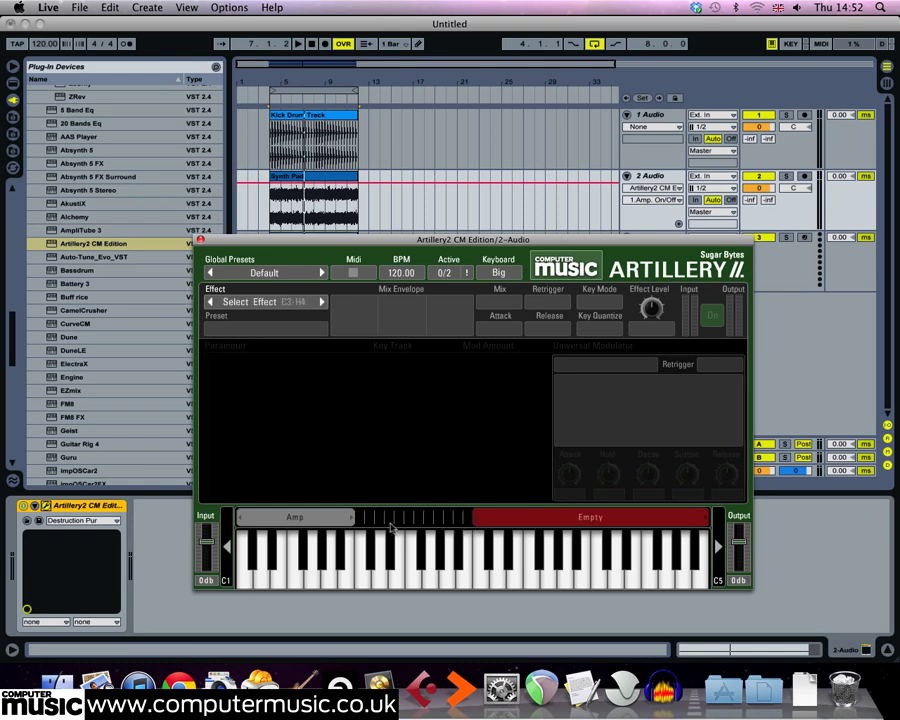
click(477, 521)
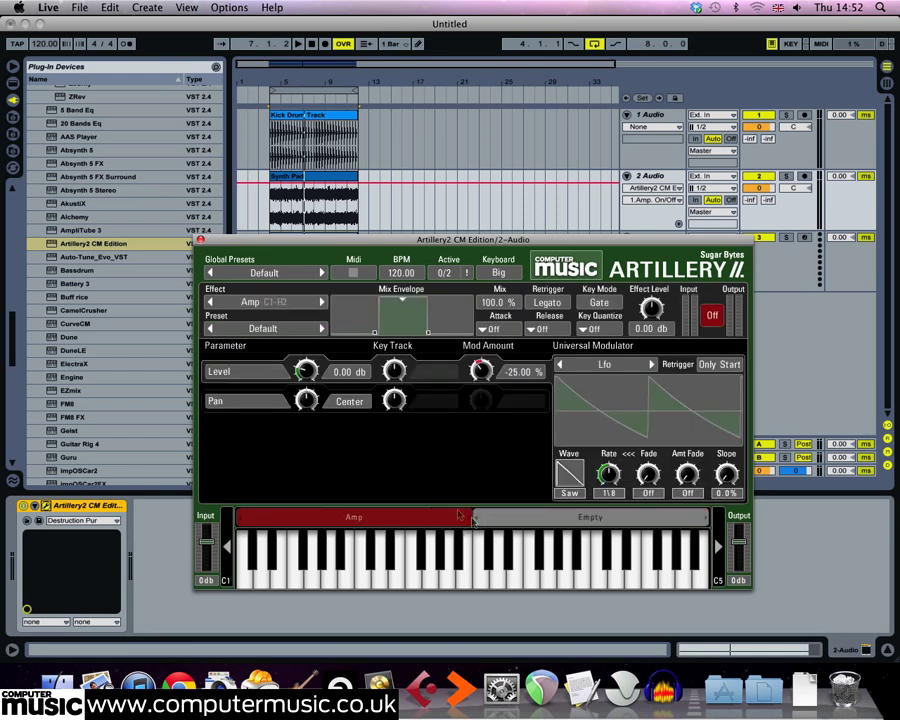
click(519, 521)
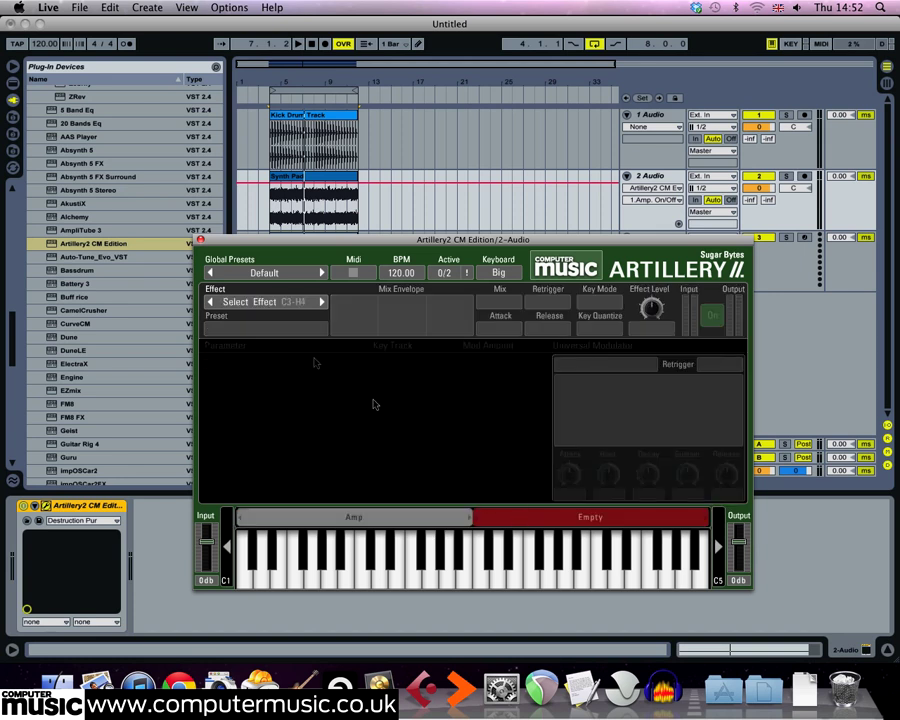
Step: Give the upper zone an Amp with a saw LFO at 1\16T and Mod Amount -25%
click(258, 302)
click(251, 323)
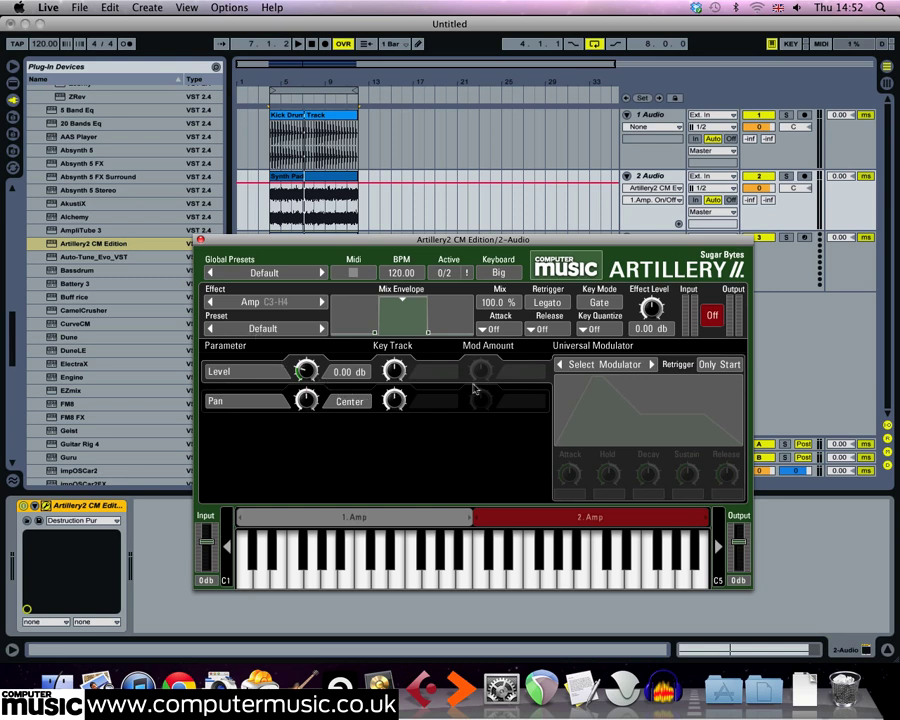
click(604, 364)
click(583, 387)
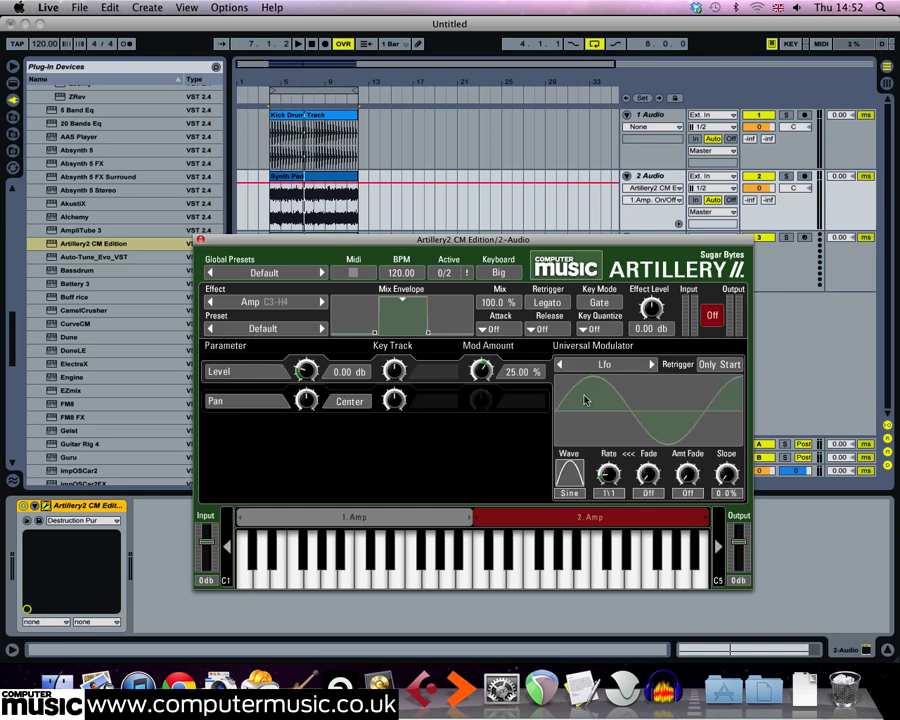
drag(607, 472, 583, 449)
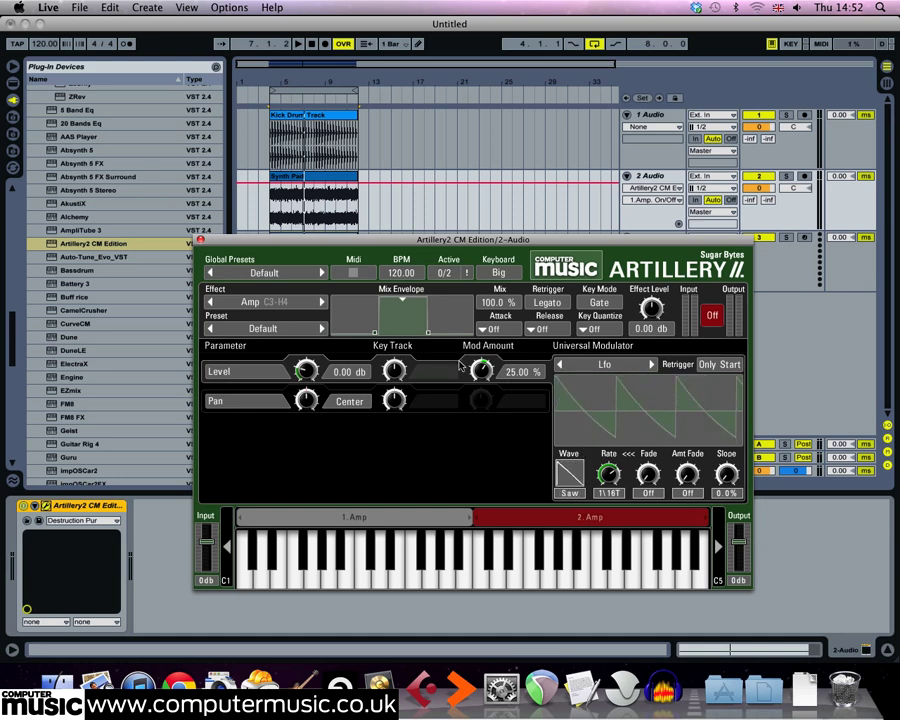
drag(481, 370, 477, 387)
Step: Open the 3 MIDI clip's notes for editing and close the Artillery2 window
drag(383, 244, 358, 353)
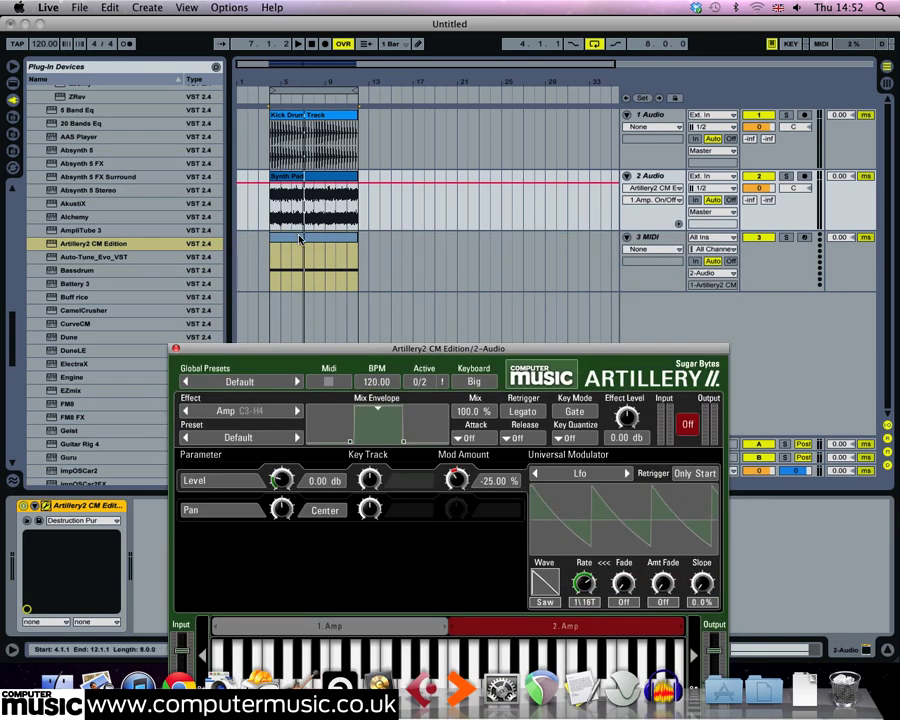
double_click(300, 240)
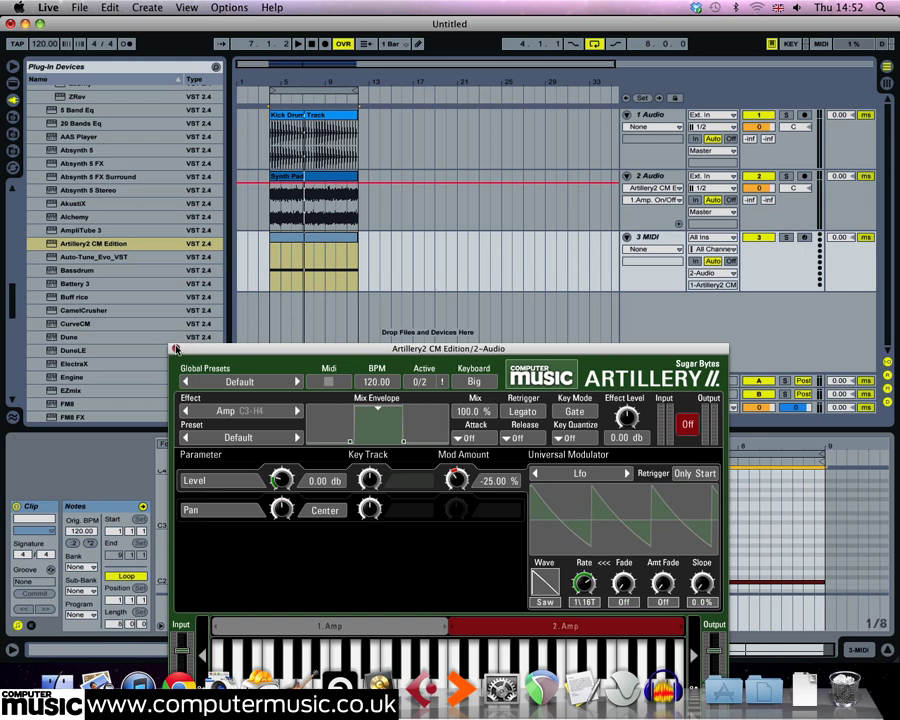
click(175, 349)
Step: Shorten the clip and C2 note, add a short C3 note after it, and select both
drag(824, 460, 266, 522)
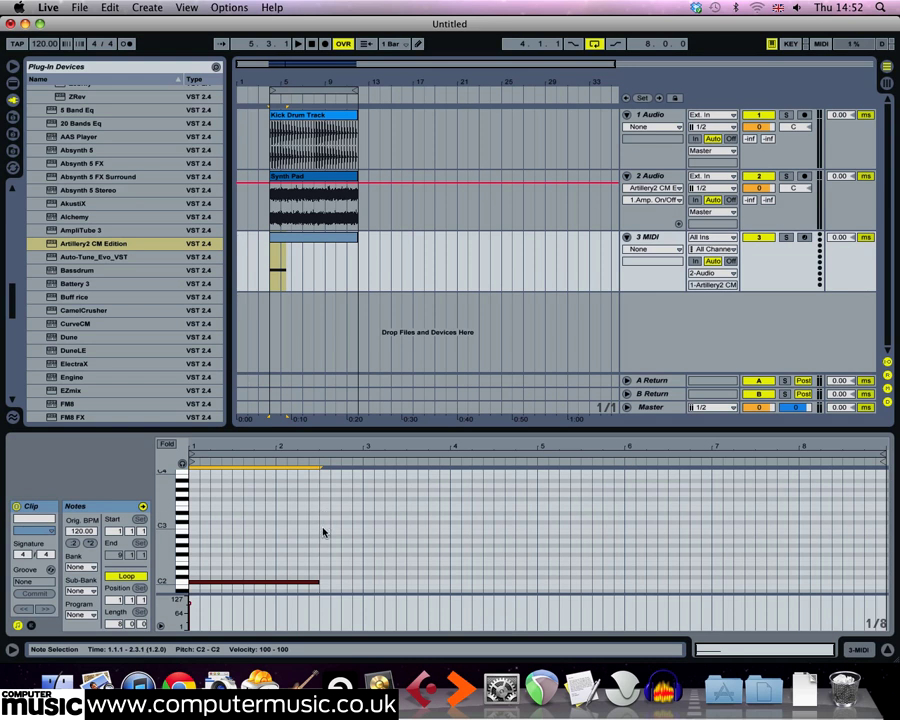
double_click(323, 528)
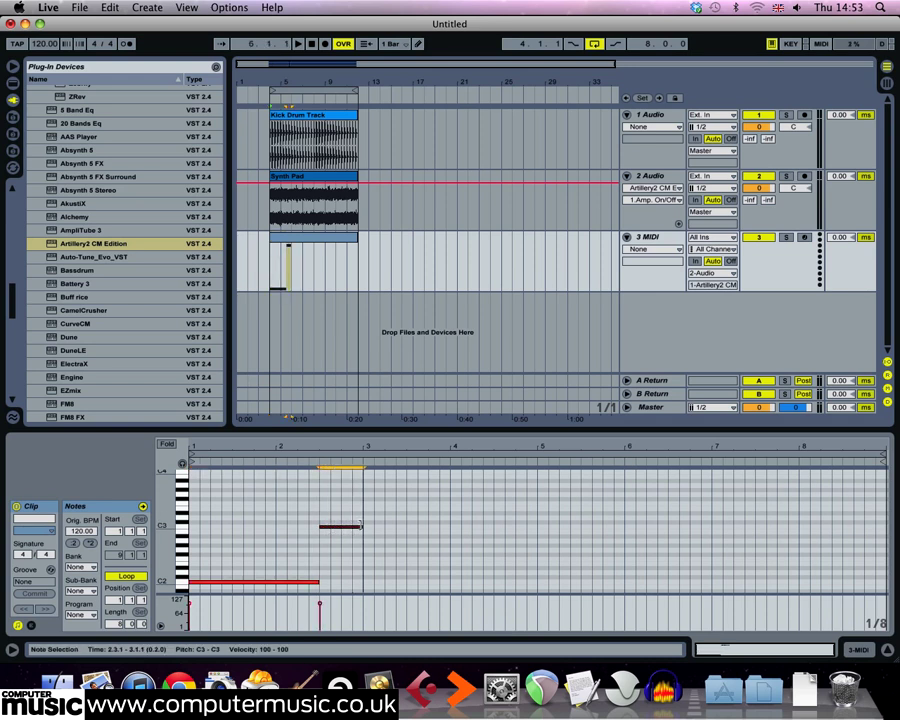
drag(388, 502, 214, 596)
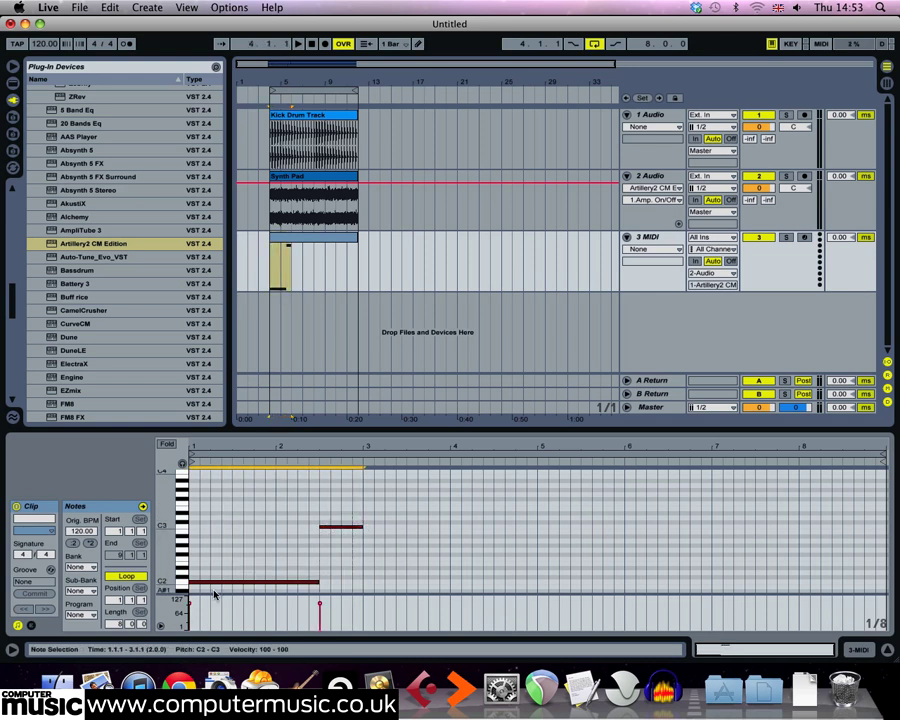